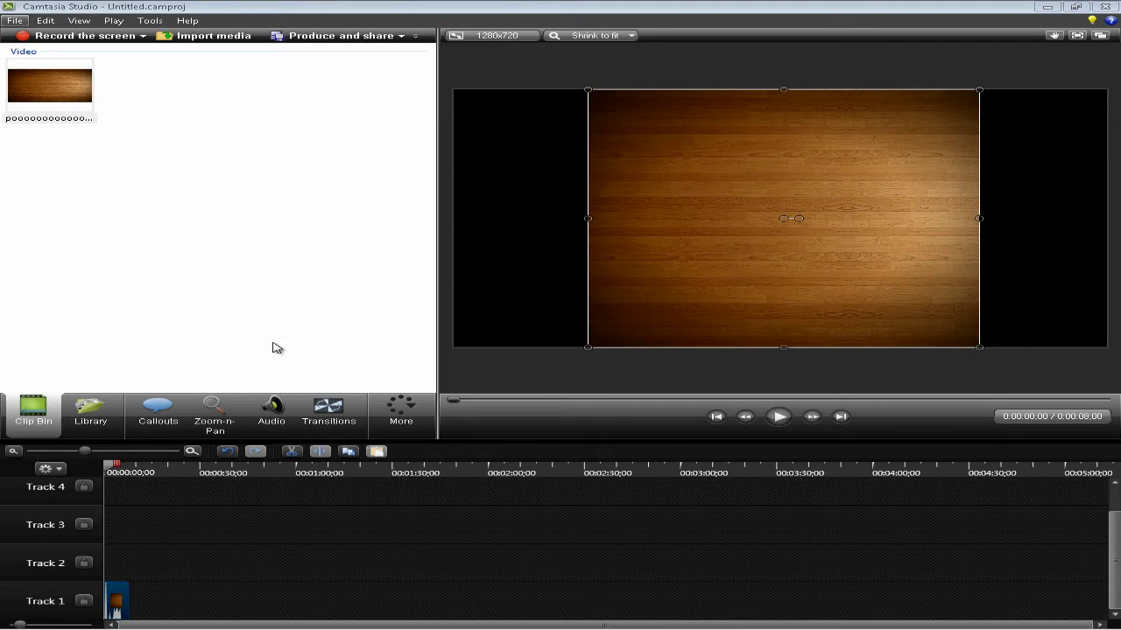
# Step: Show the Zoom-n-Pan panel for the wood-texture clip, which is at 60% scale
pyautogui.click(220, 437)
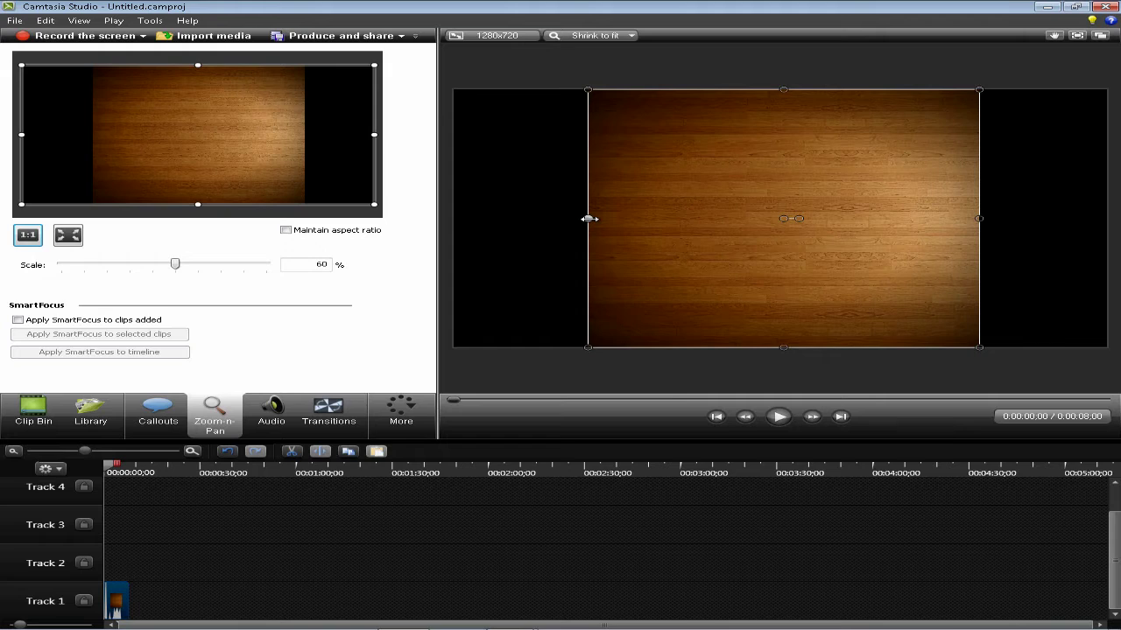
# Step: Stretch the wood texture's left and right edges out until it fills the 1280x720 frame at 100%
pyautogui.moveTo(588, 219); pyautogui.dragTo(456, 215)
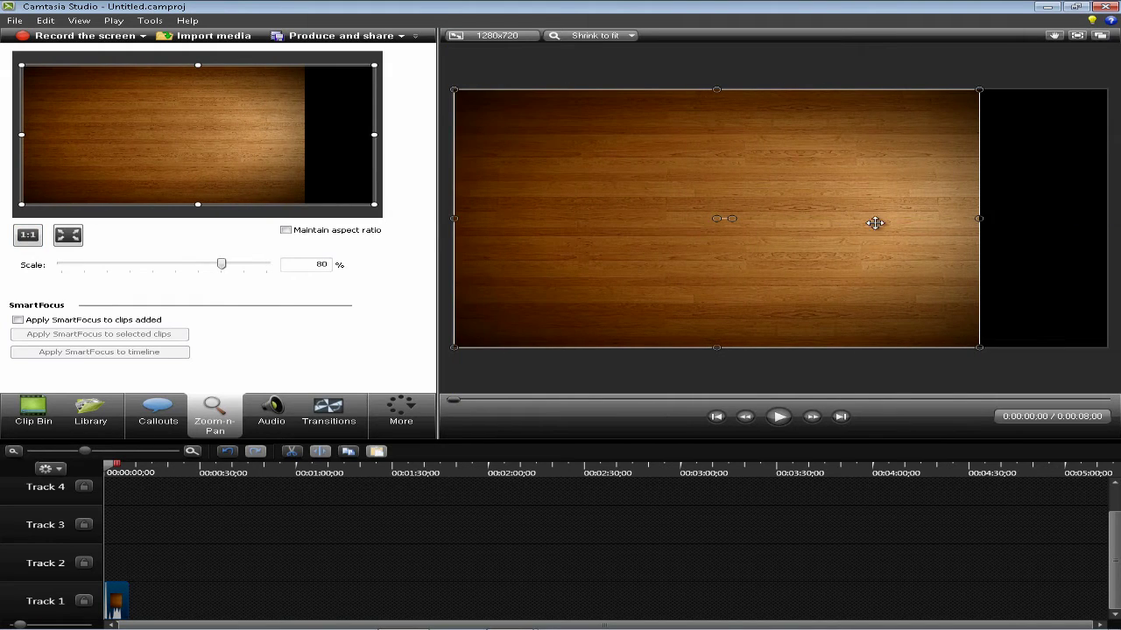
pyautogui.moveTo(979, 218); pyautogui.dragTo(1108, 223)
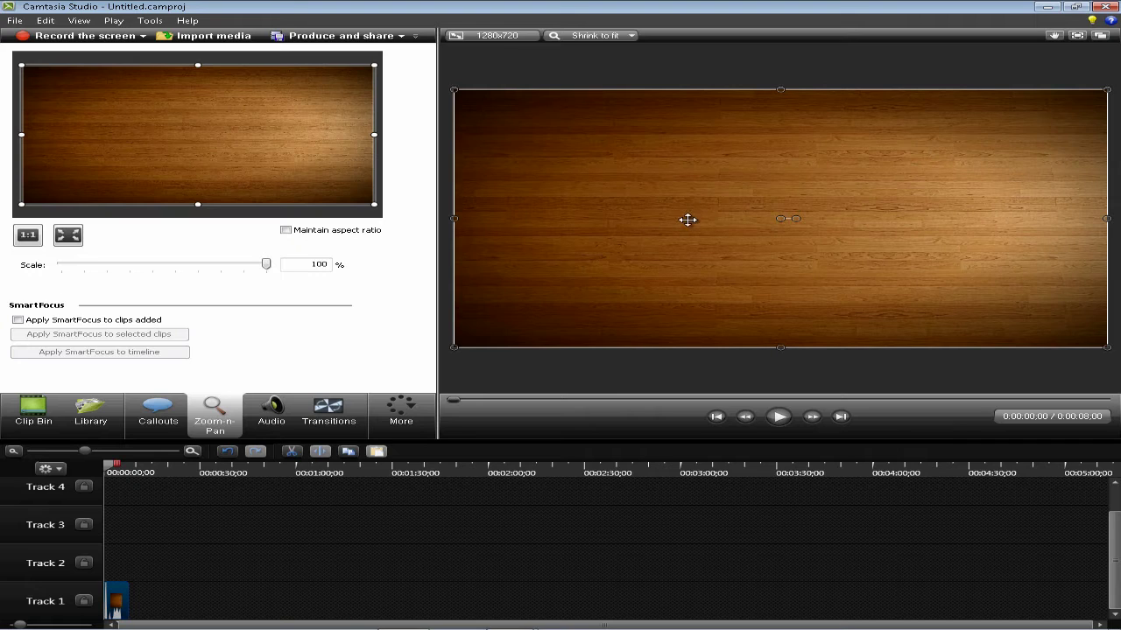
# Step: From Produce and share, create a new named production preset with MOV - QuickTime movie output
pyautogui.click(353, 37)
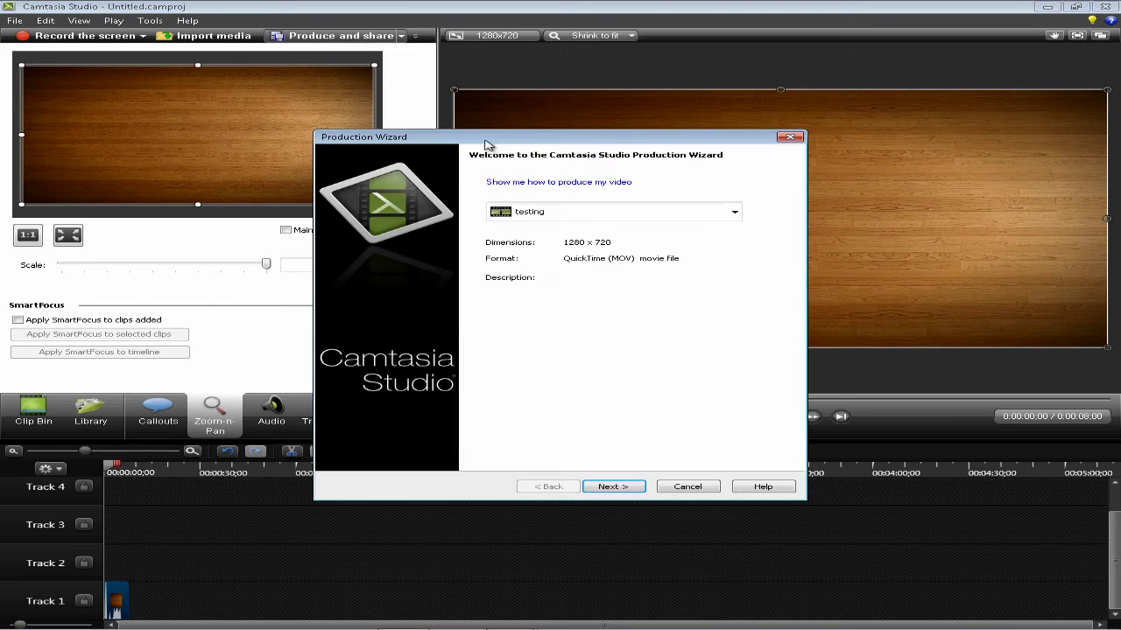
pyautogui.click(734, 213)
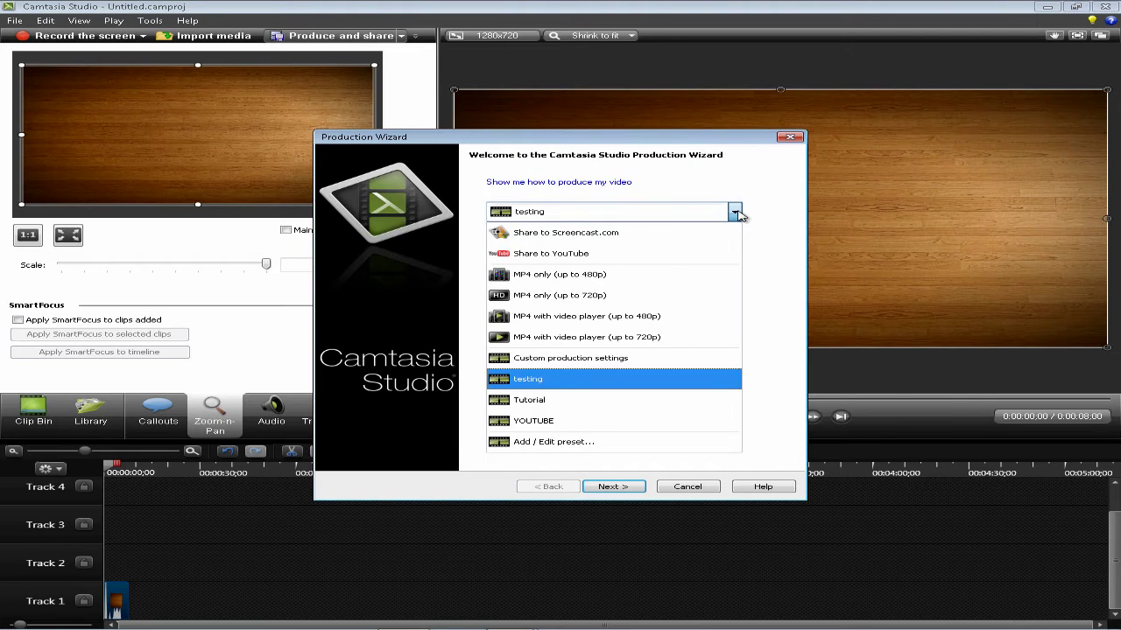
pyautogui.click(591, 444)
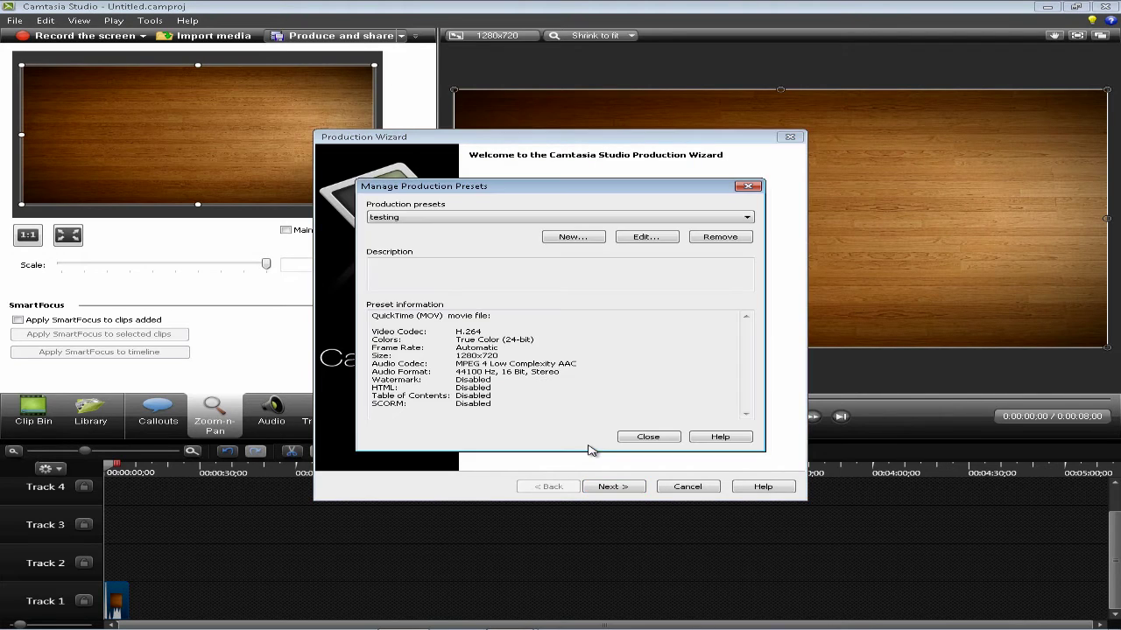
pyautogui.click(573, 237)
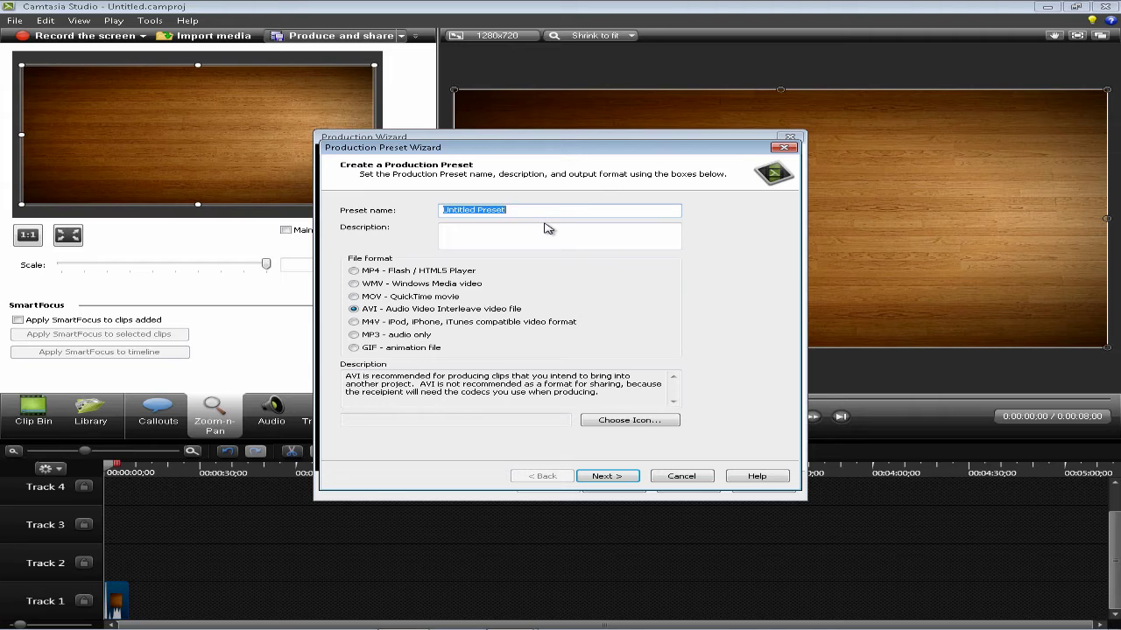
pyautogui.write('I')
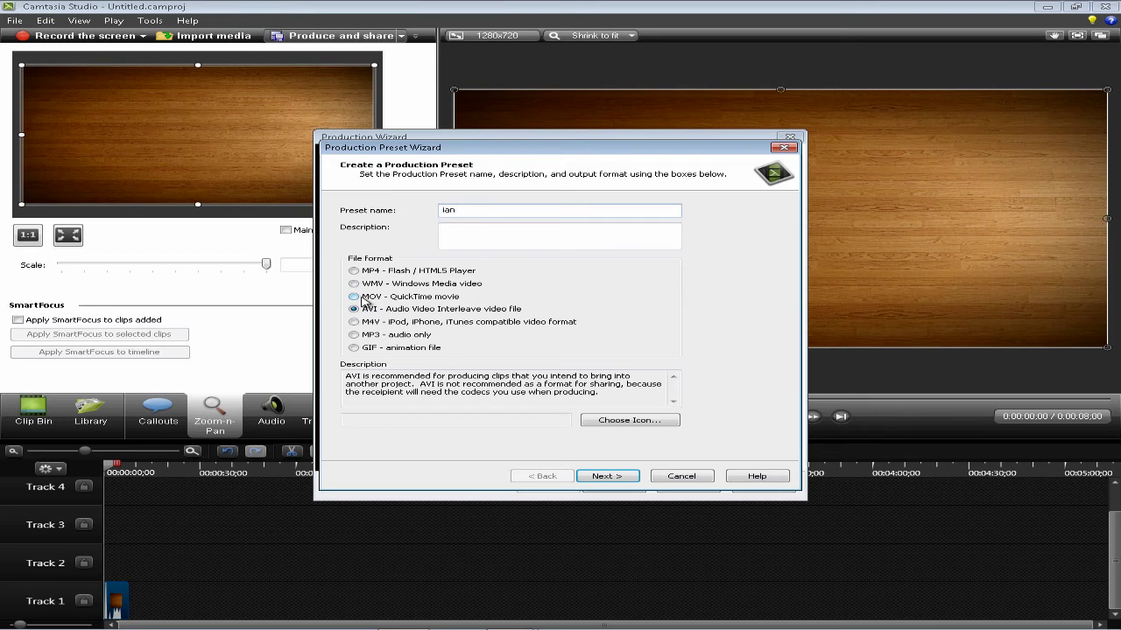
pyautogui.click(366, 298)
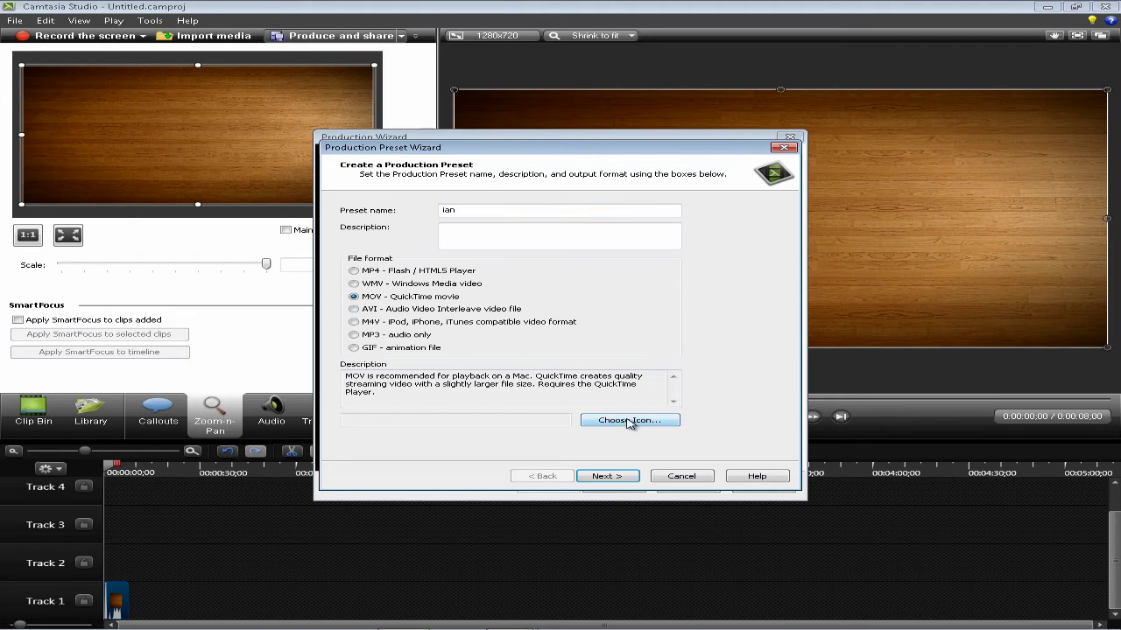
pyautogui.click(608, 476)
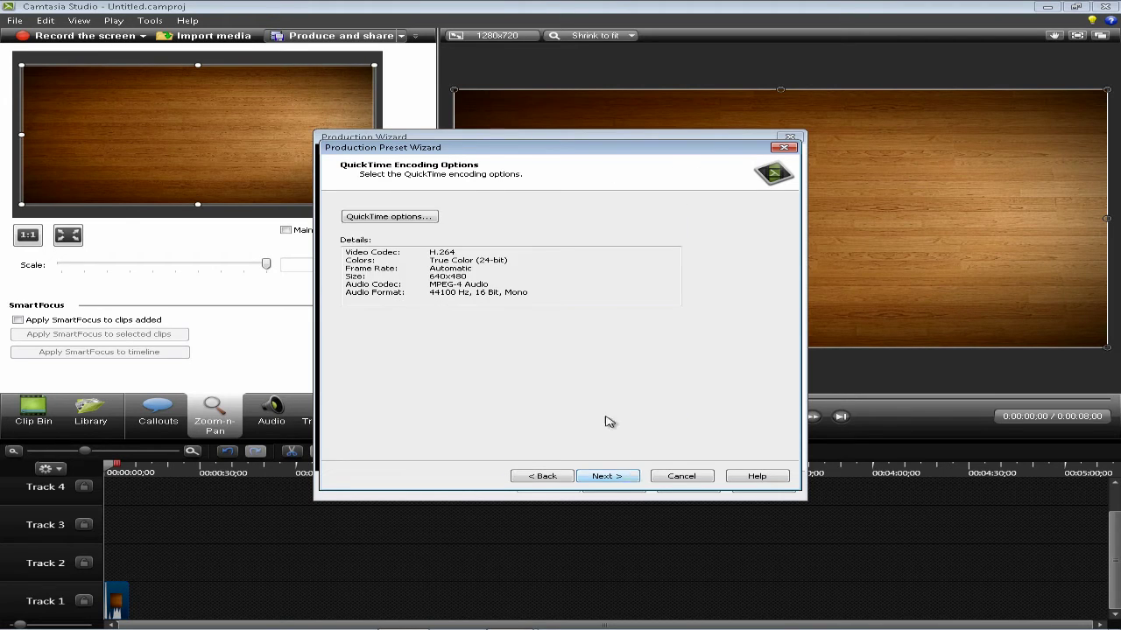
# Step: Set H.264 video compression to 30 fps, a key frame every 3 frames, and Best quality
pyautogui.click(390, 218)
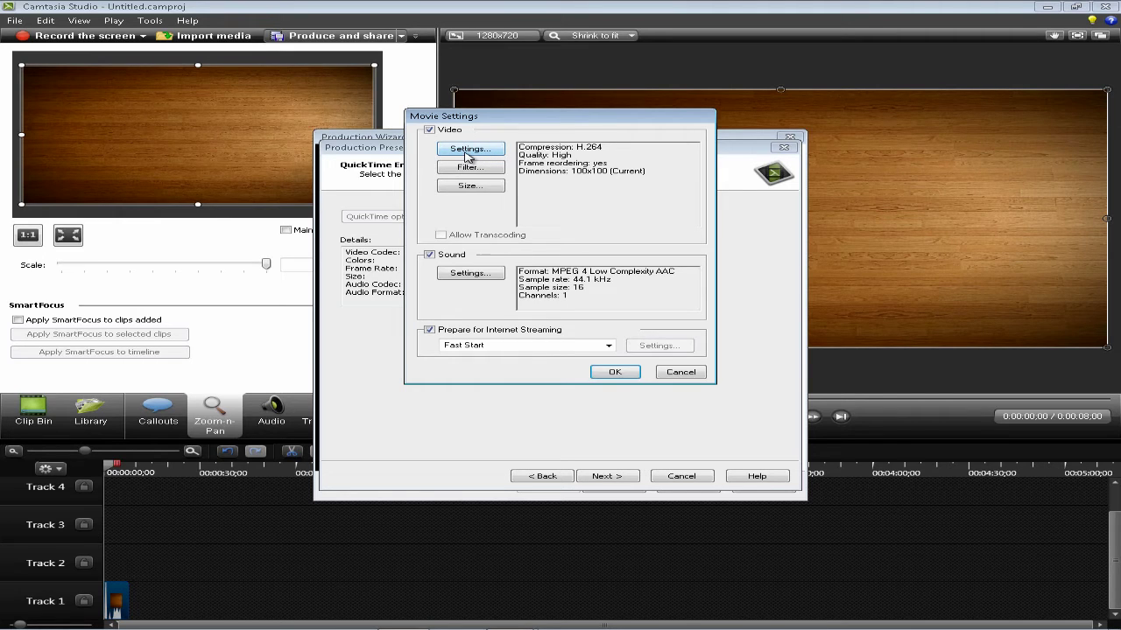
pyautogui.click(466, 151)
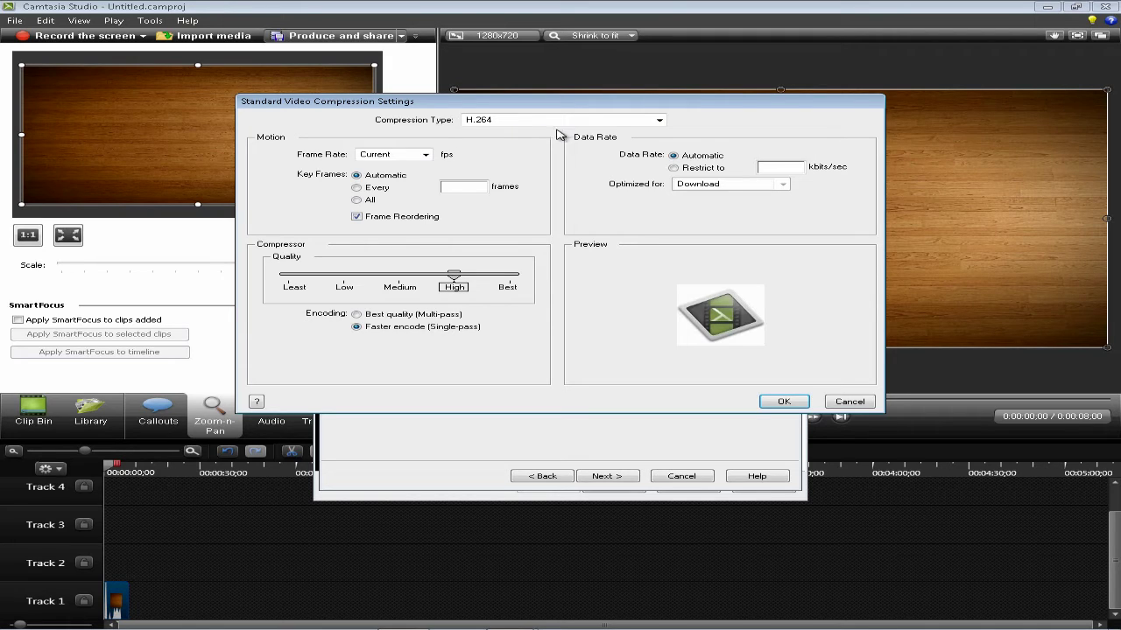
pyautogui.click(658, 122)
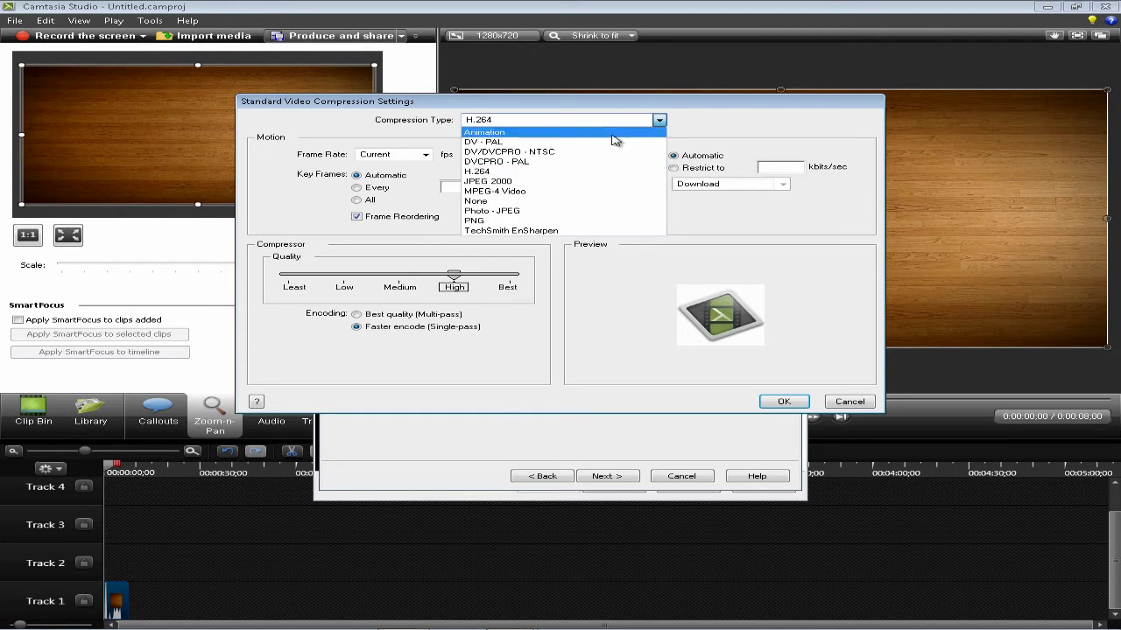
pyautogui.click(532, 173)
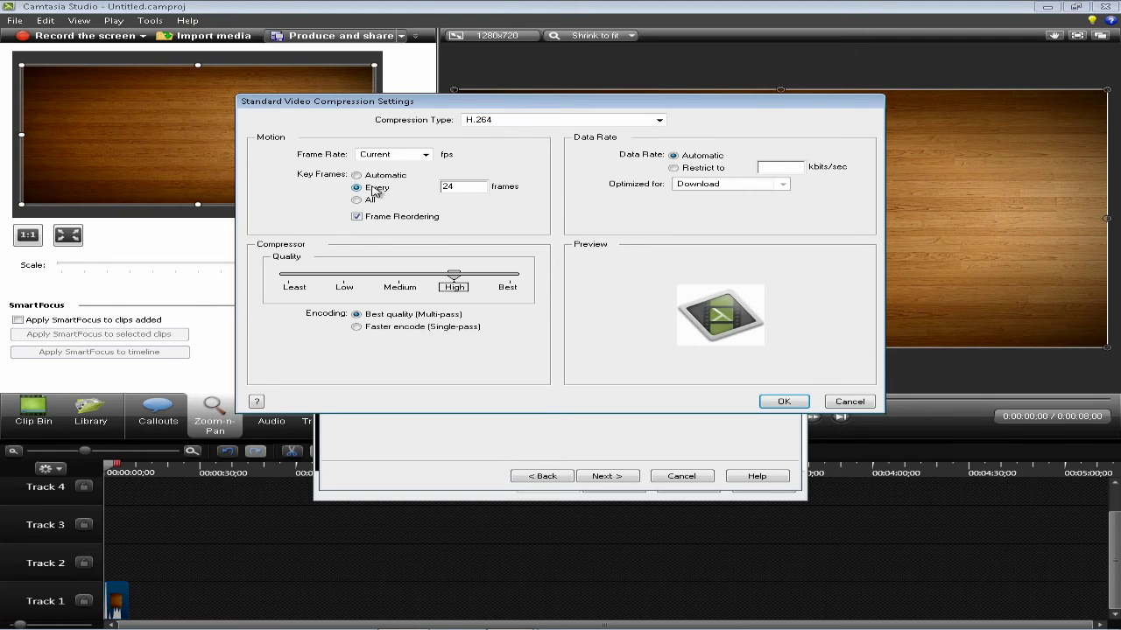
pyautogui.click(427, 156)
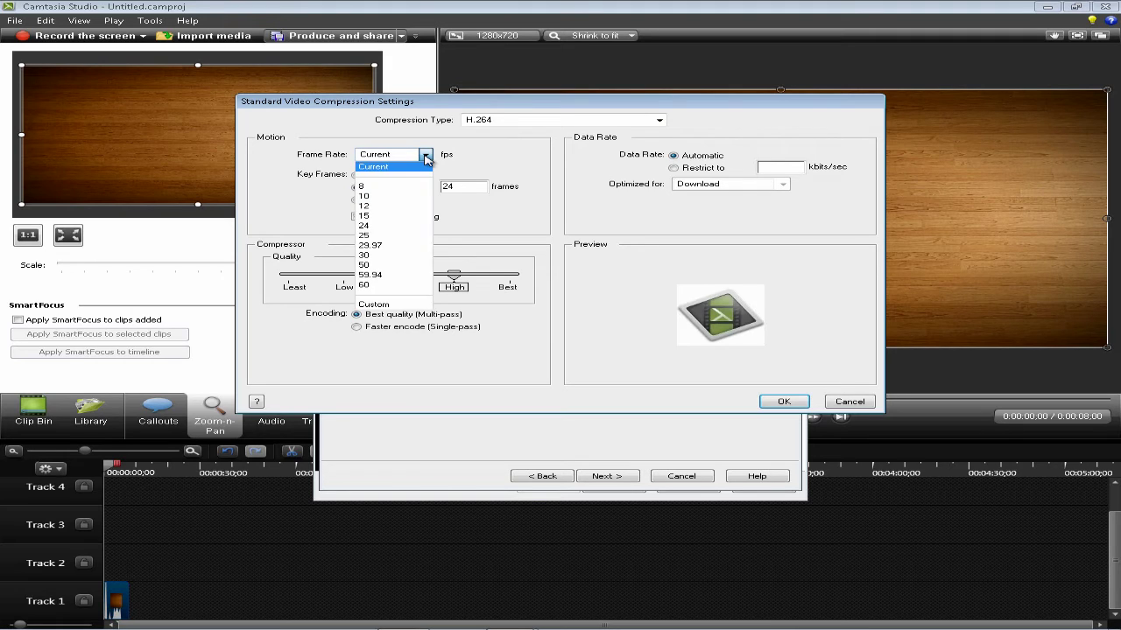
pyautogui.click(383, 256)
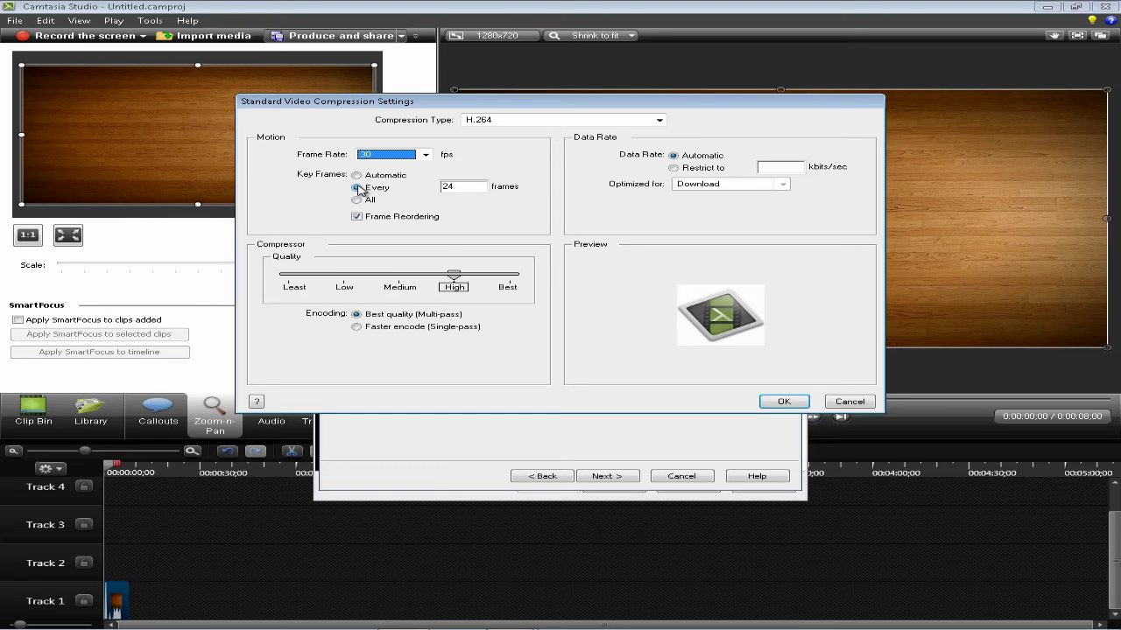
pyautogui.press('Tab')
pyautogui.press('Tab')
pyautogui.write('3')
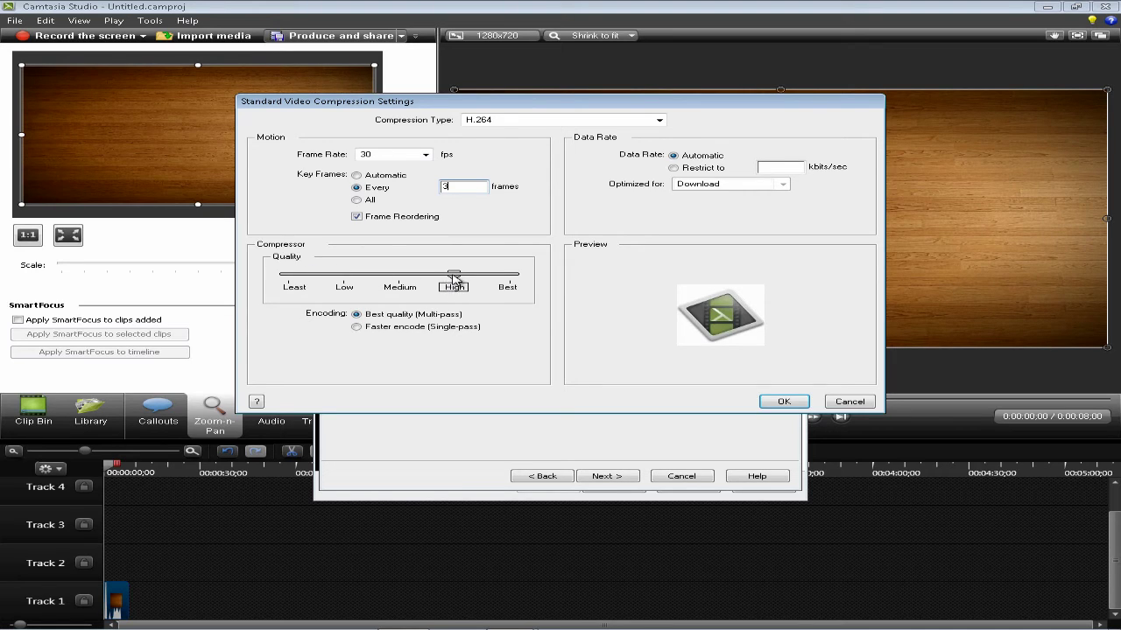
pyautogui.moveTo(452, 282); pyautogui.dragTo(515, 286)
pyautogui.click(777, 403)
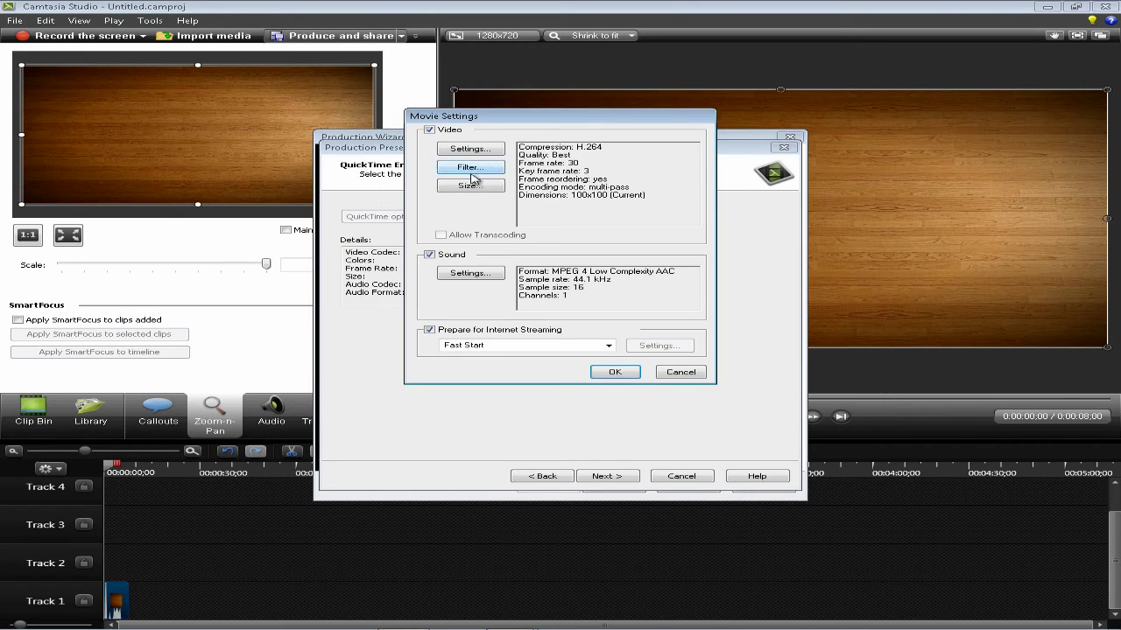
# Step: Set the movie's export size to 1280 x 720 HD
pyautogui.click(469, 193)
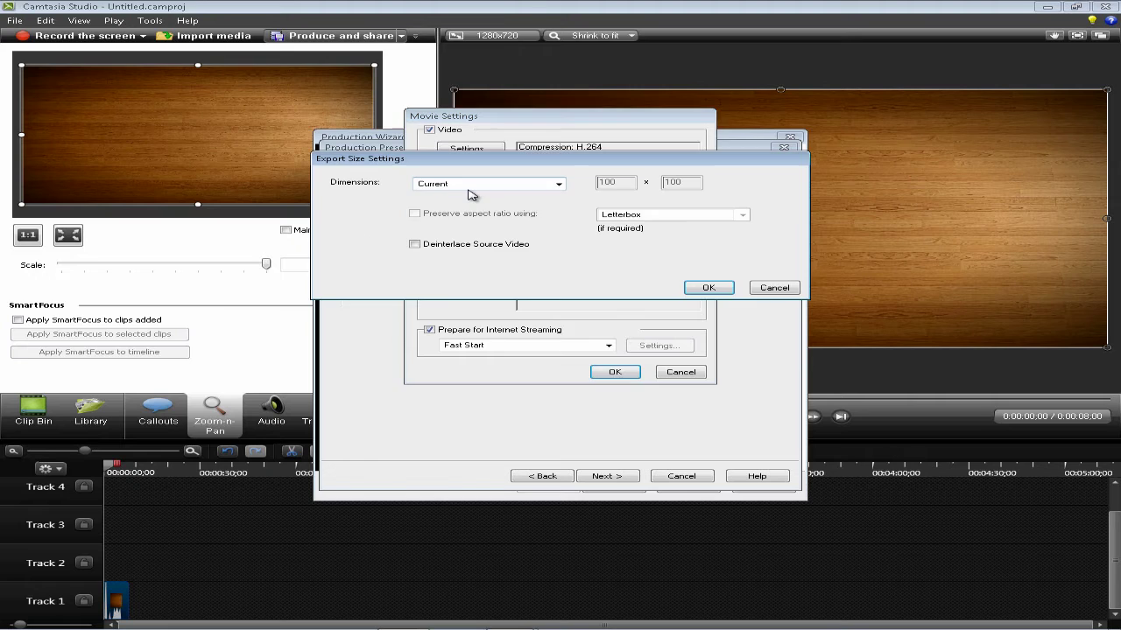
pyautogui.click(558, 185)
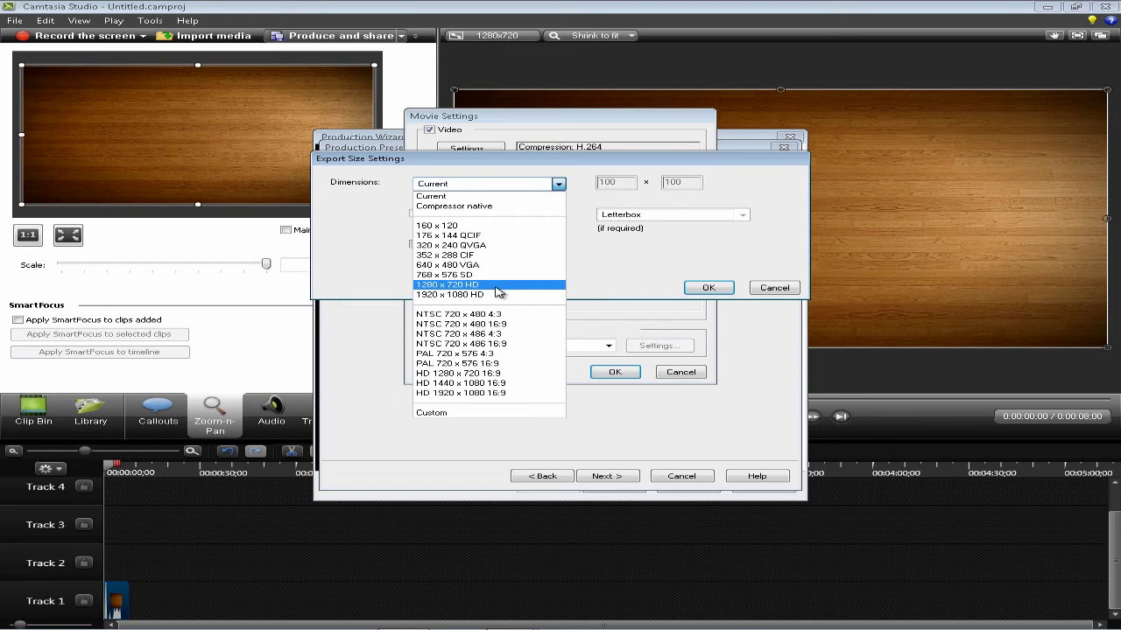
pyautogui.click(498, 285)
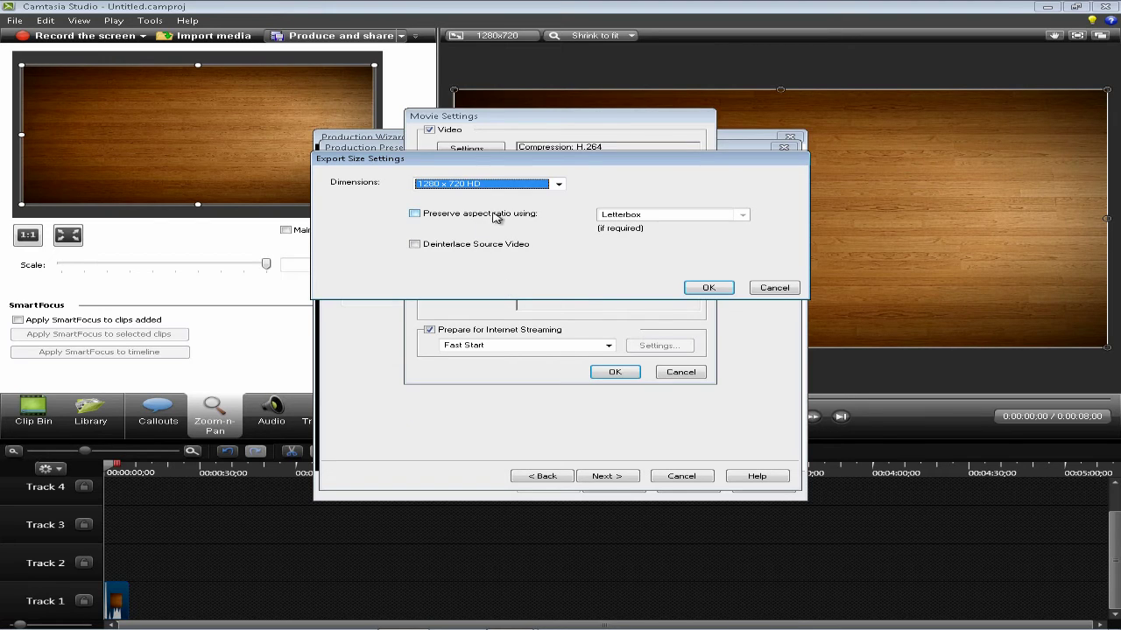
pyautogui.click(705, 287)
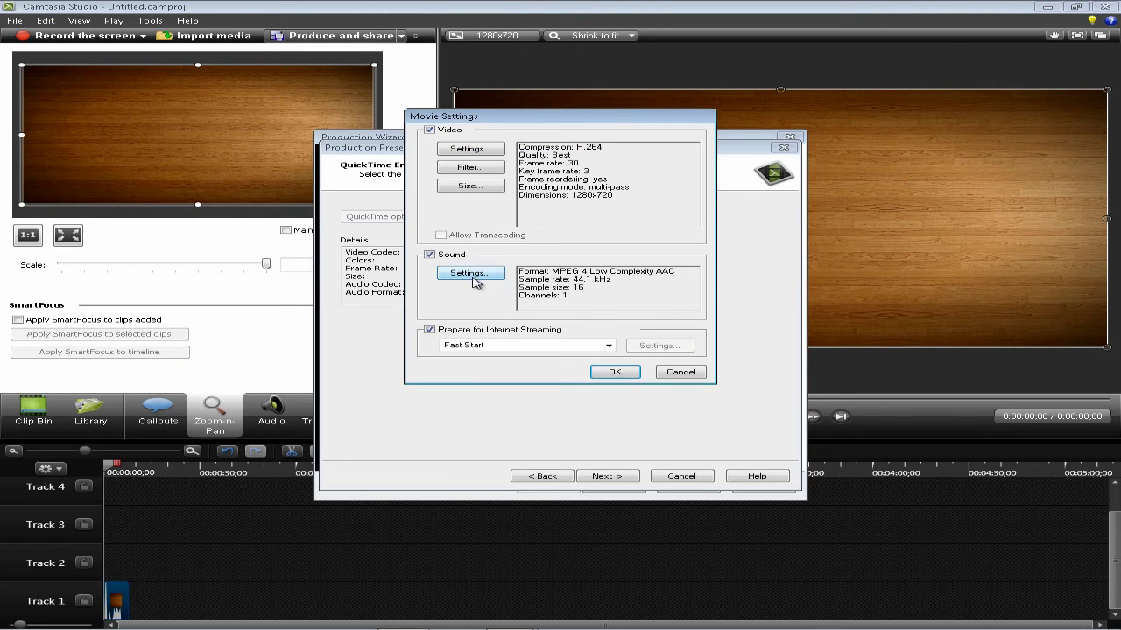
# Step: Configure the sound as MPEG 4 Low Complexity AAC at 48.000 kHz in stereo
pyautogui.click(475, 281)
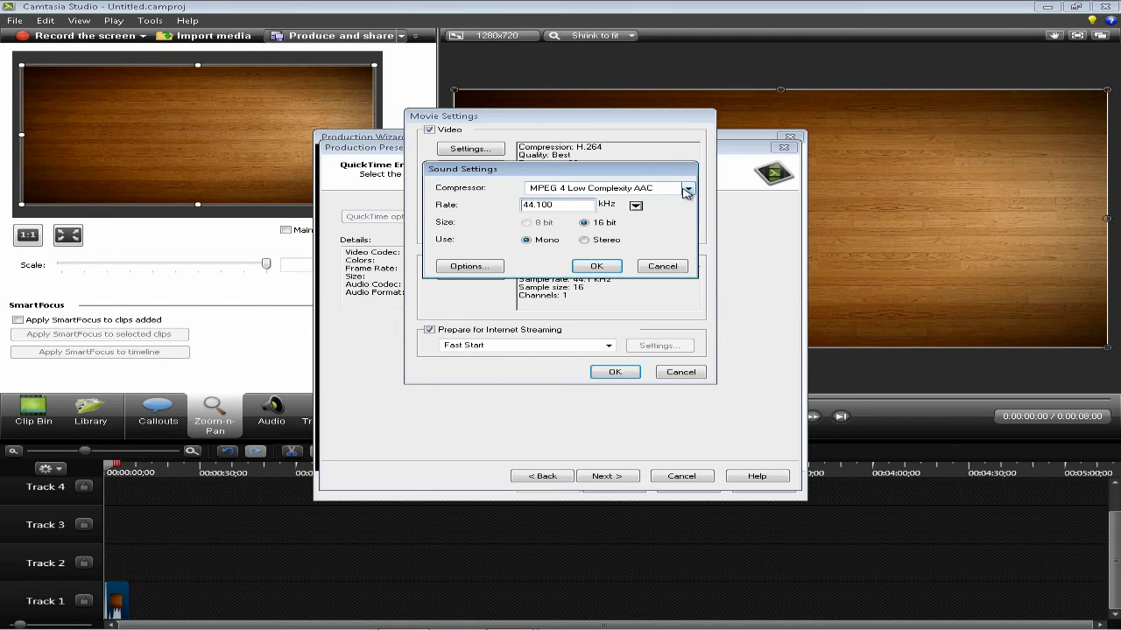
pyautogui.click(686, 188)
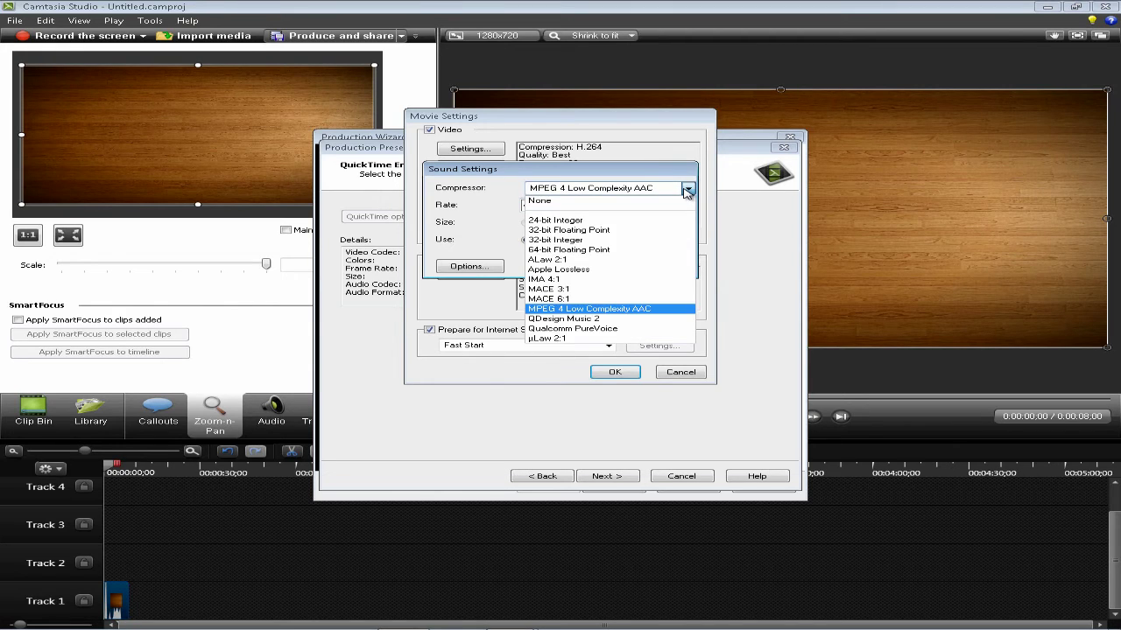
pyautogui.click(659, 313)
pyautogui.click(636, 207)
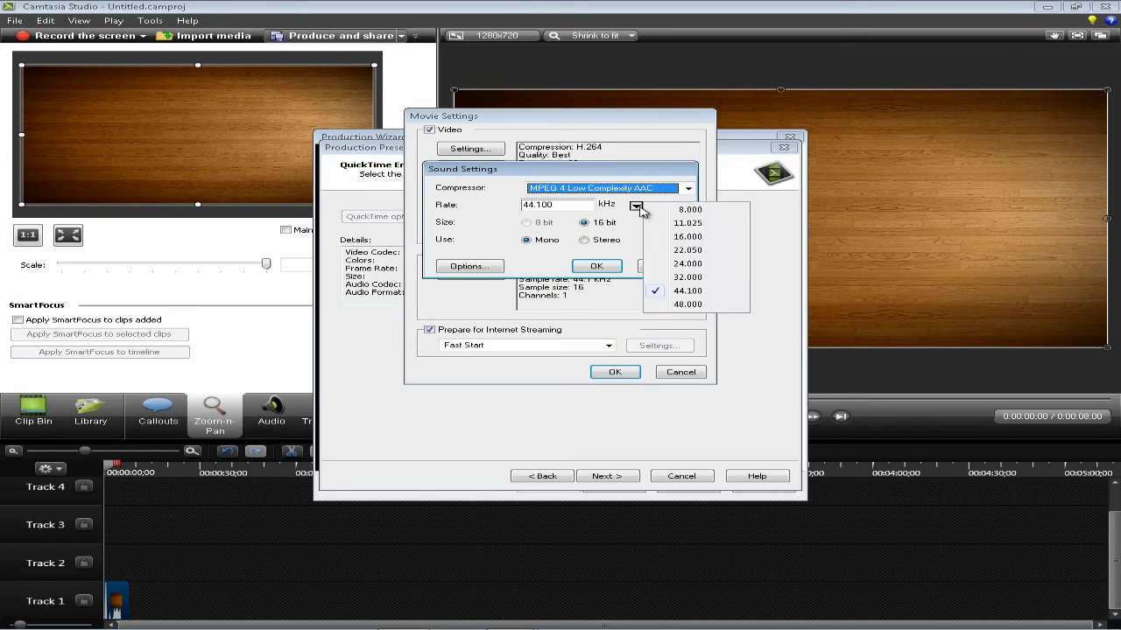
pyautogui.click(701, 306)
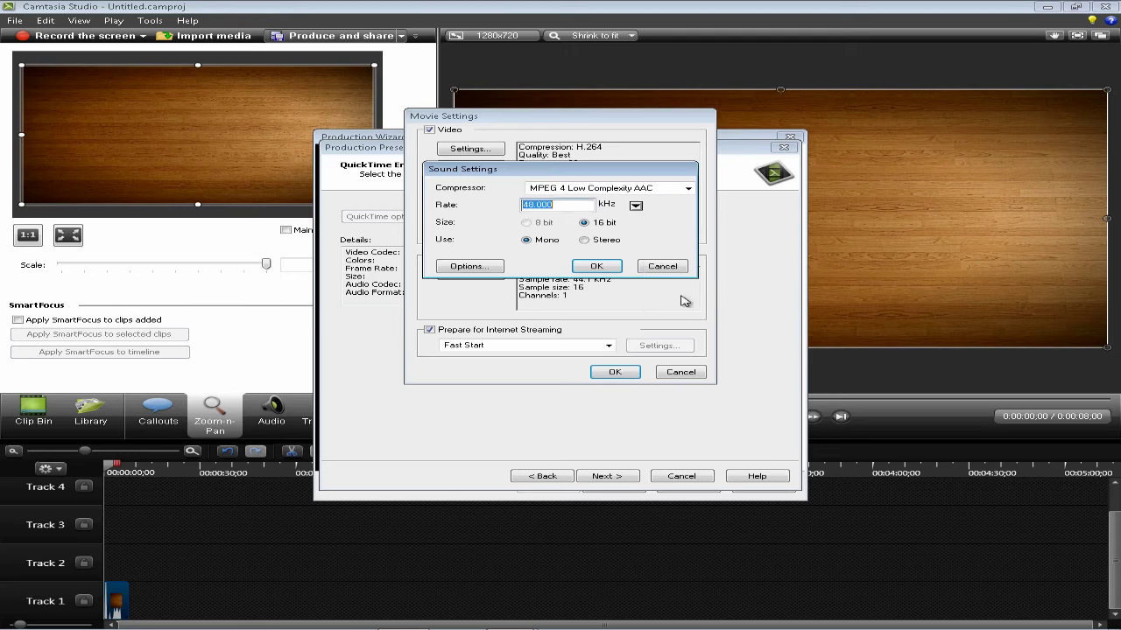
pyautogui.click(585, 240)
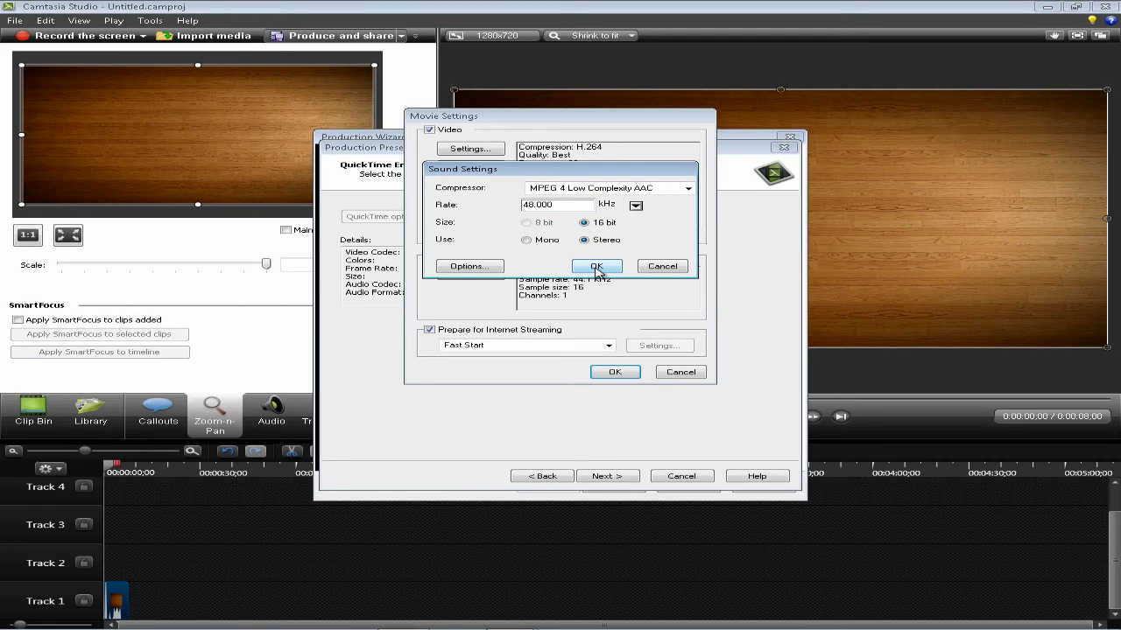
pyautogui.click(596, 267)
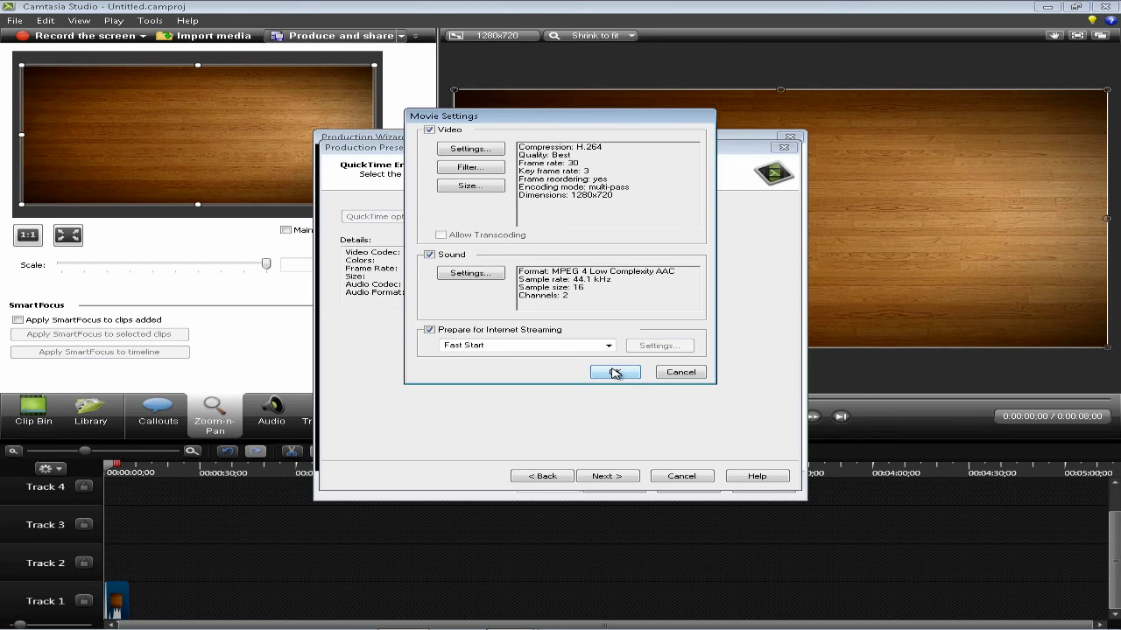
# Step: Confirm the movie settings, accept the 1280 x 720 video size, and save the preset
pyautogui.click(615, 374)
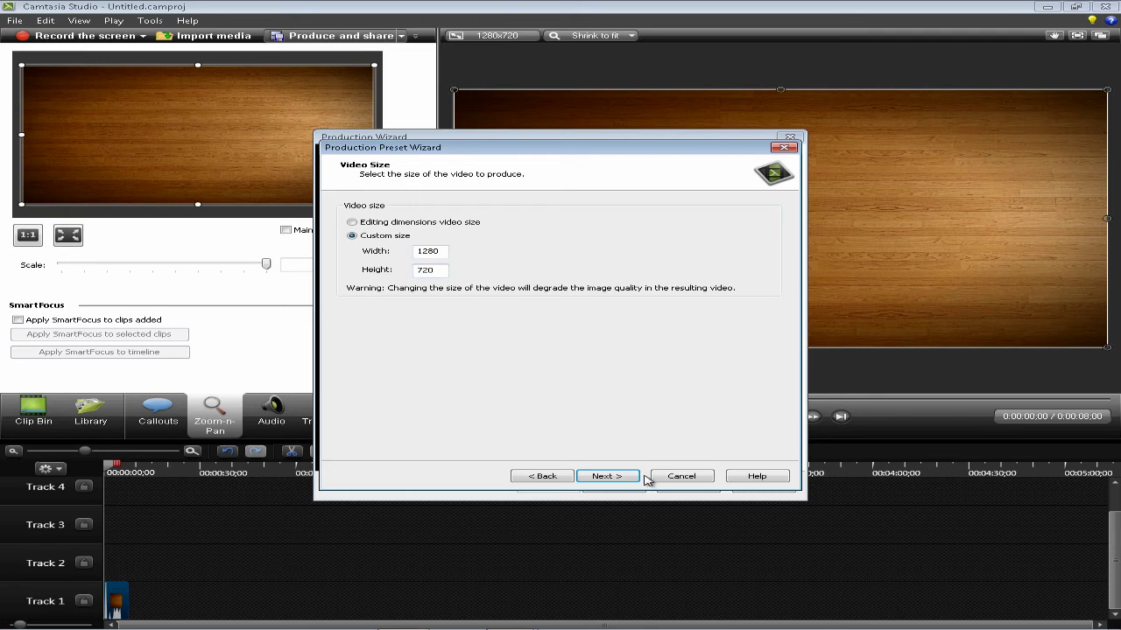
pyautogui.click(613, 482)
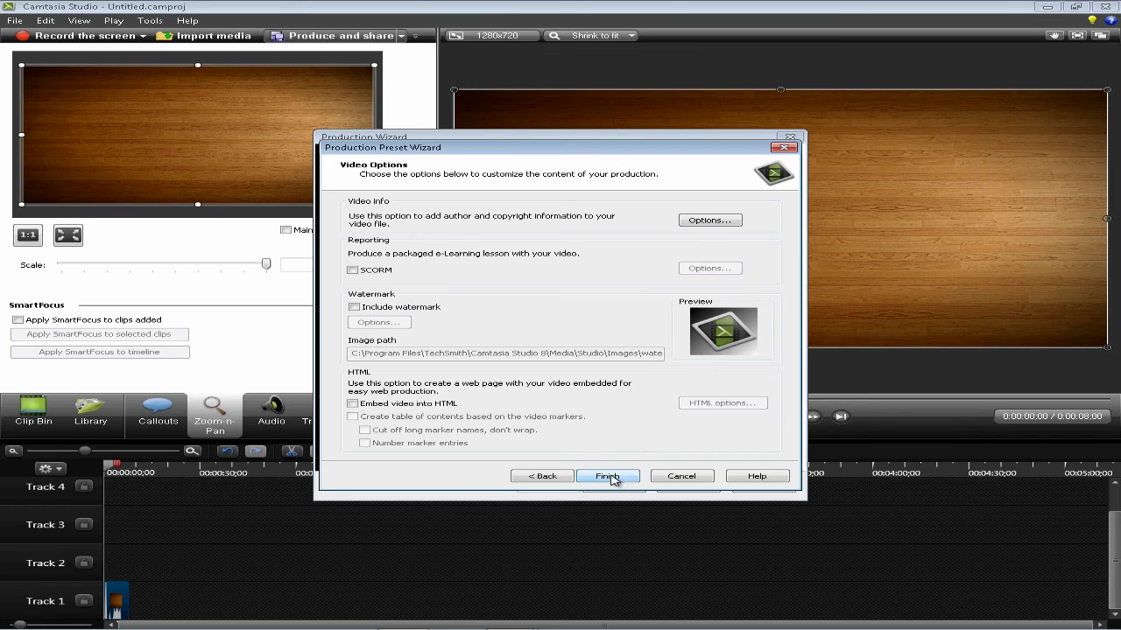
pyautogui.click(610, 481)
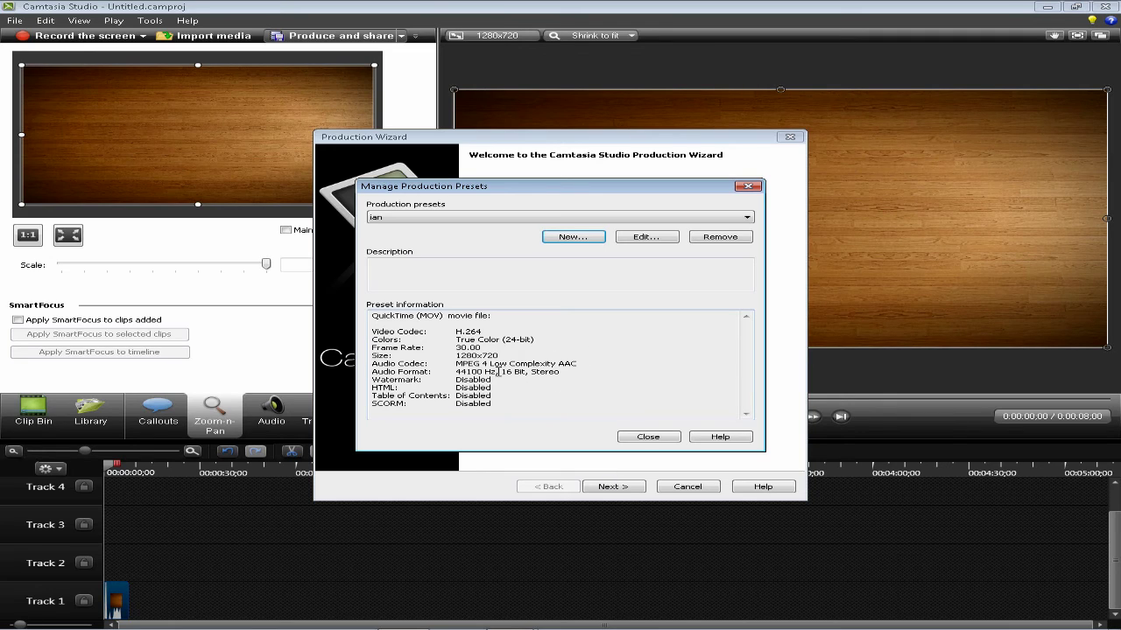
# Step: Select the new custom MOV preset in the Production Wizard and enter a production name
pyautogui.click(659, 437)
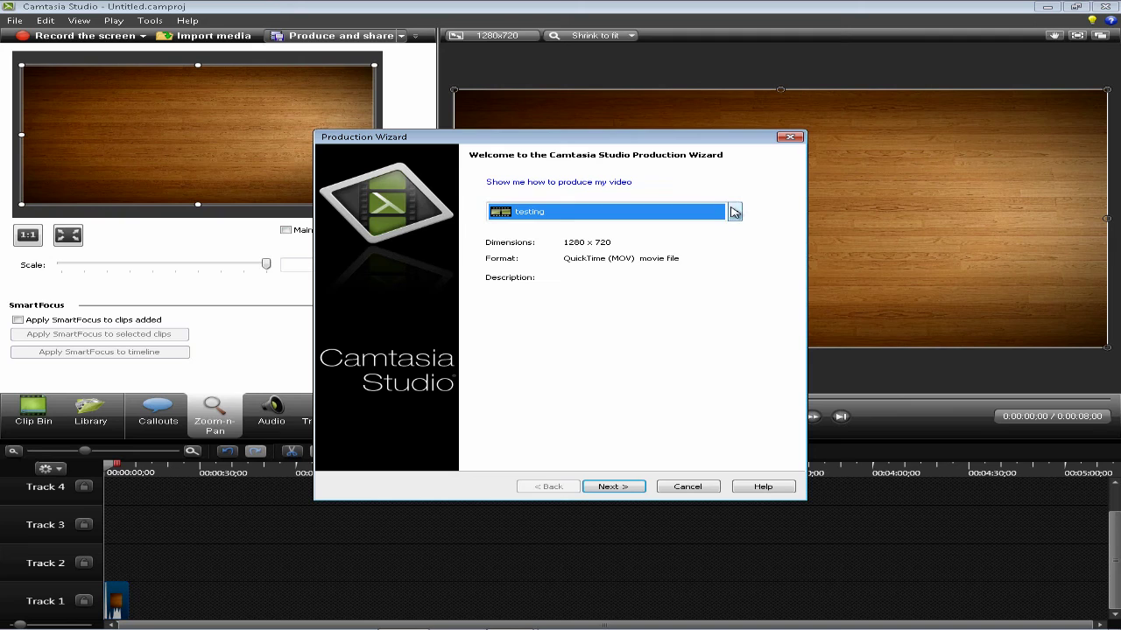
pyautogui.click(736, 214)
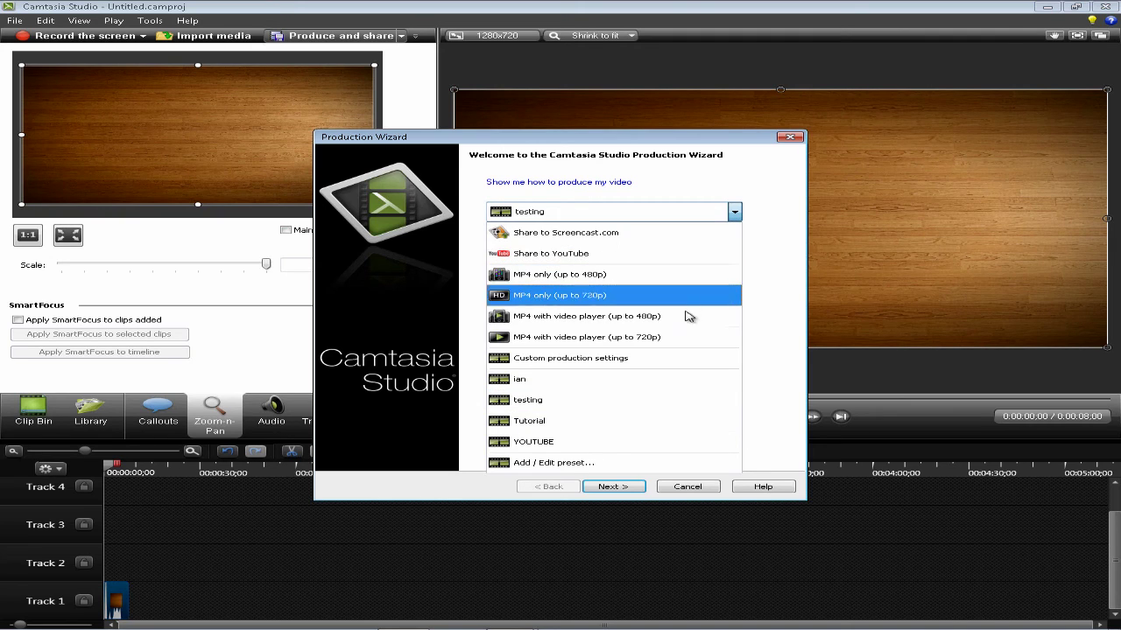
pyautogui.click(637, 380)
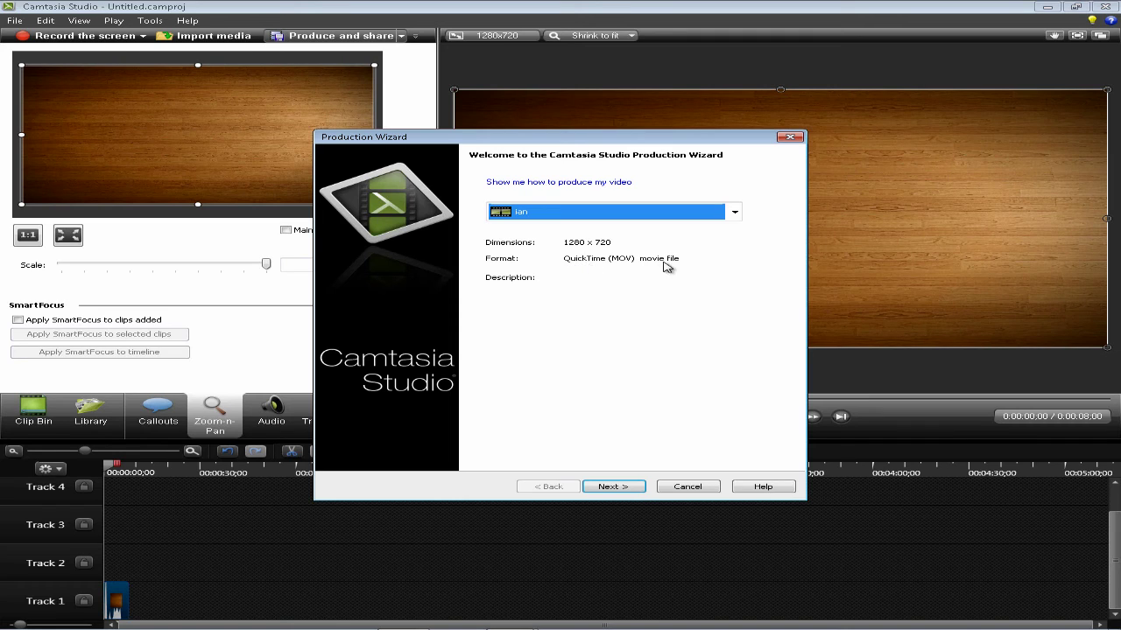
pyautogui.click(617, 486)
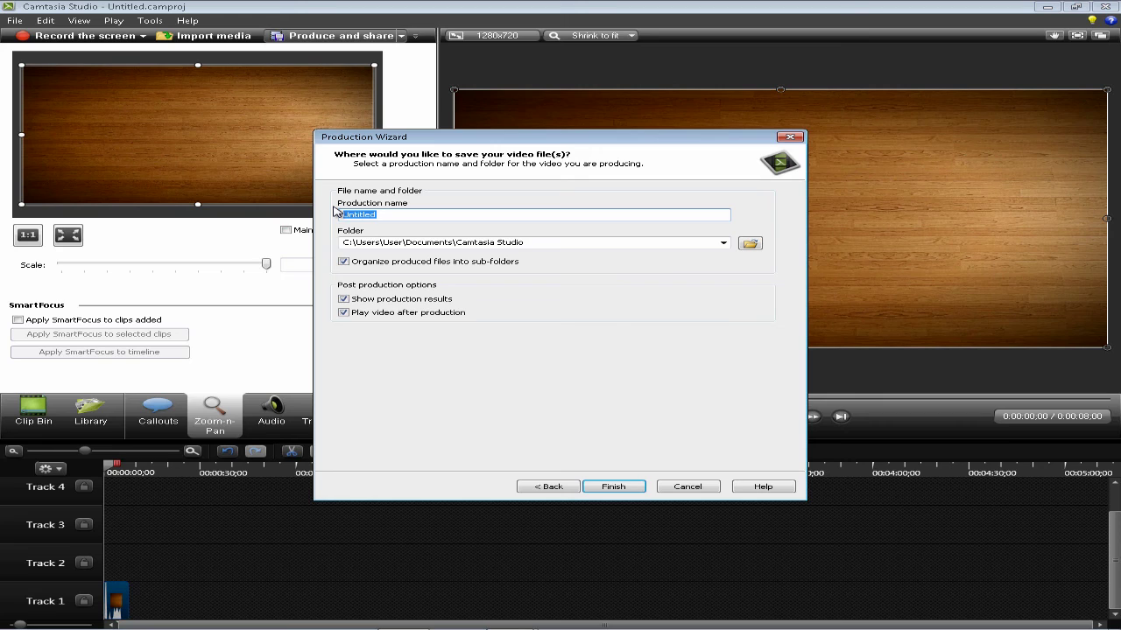
pyautogui.write('tan vid')
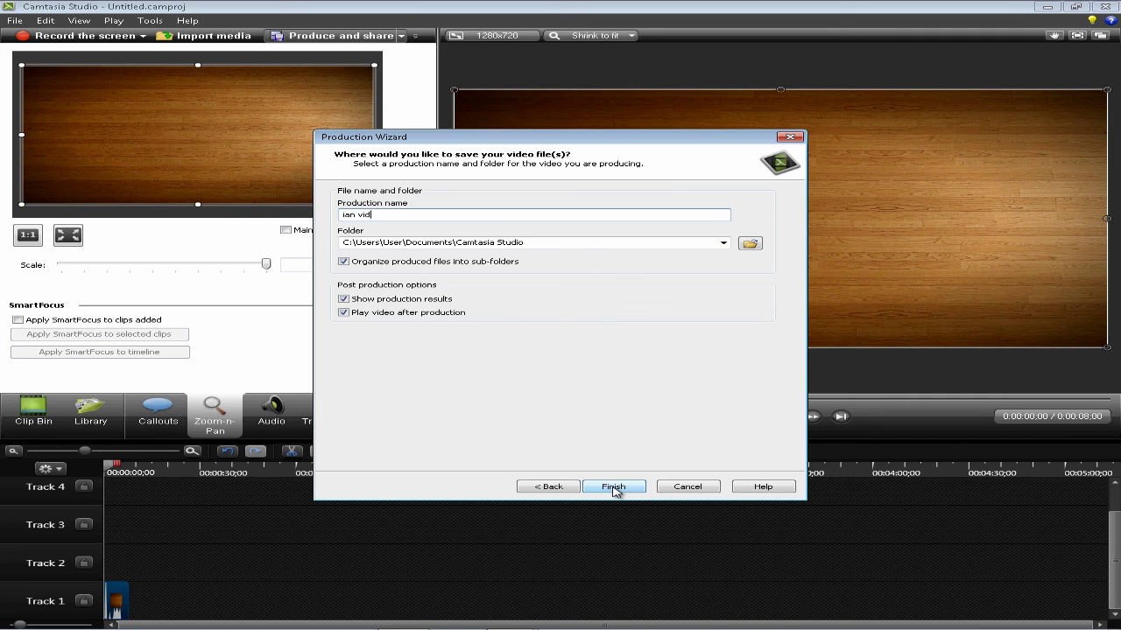
# Step: Finish the Production Wizard to start rendering the wood-texture project to MOV
pyautogui.click(614, 487)
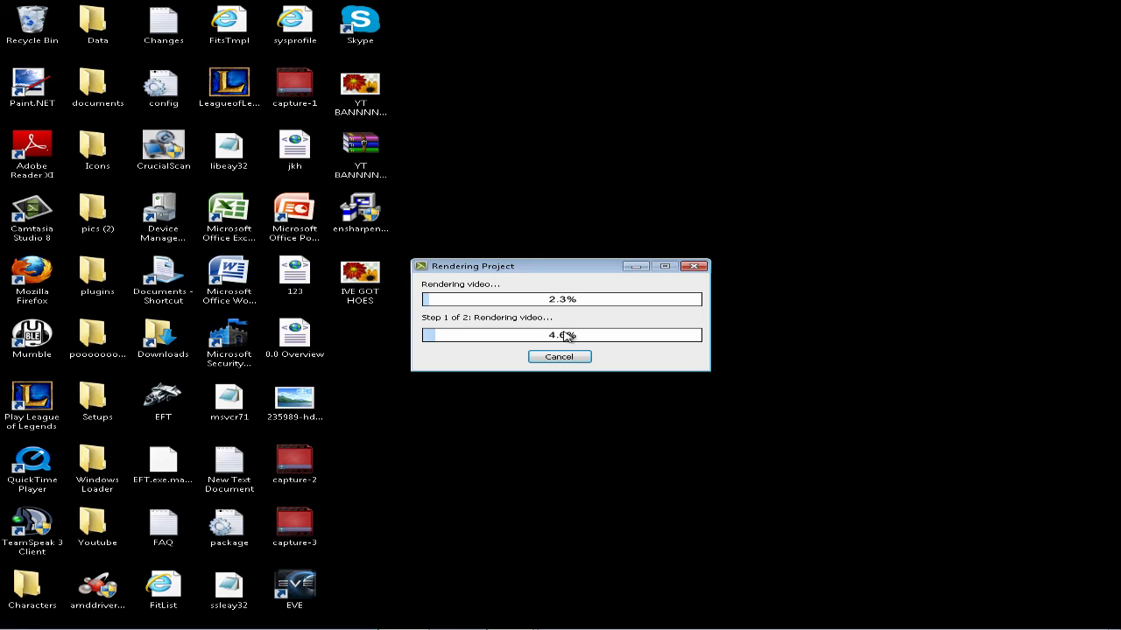